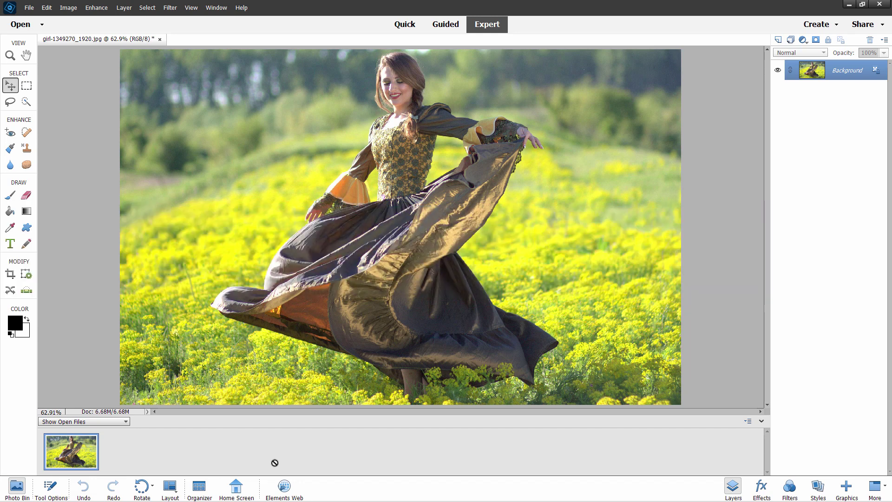
Start the Pattern Brush guided edit from the Guided room's Fun Edits.
click(446, 29)
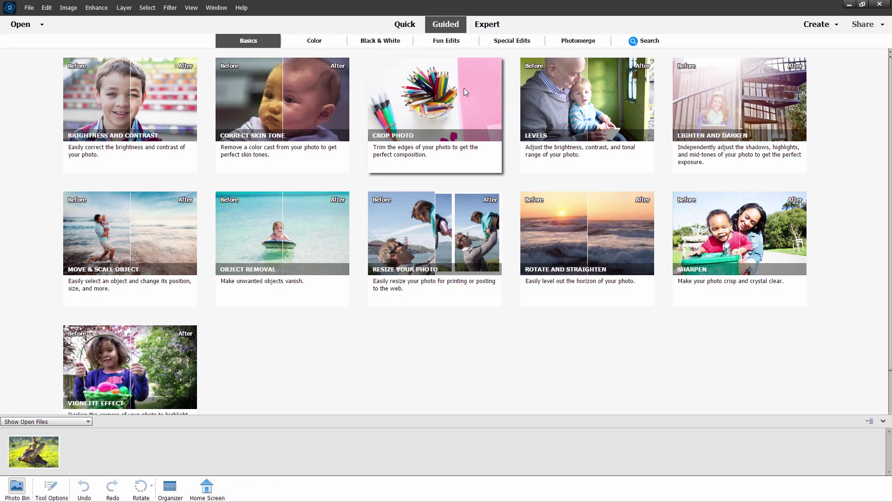
click(442, 43)
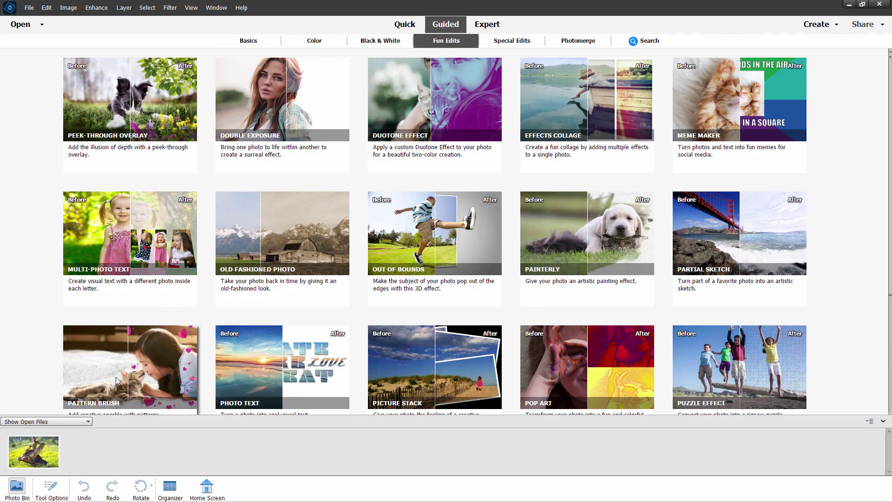
click(161, 345)
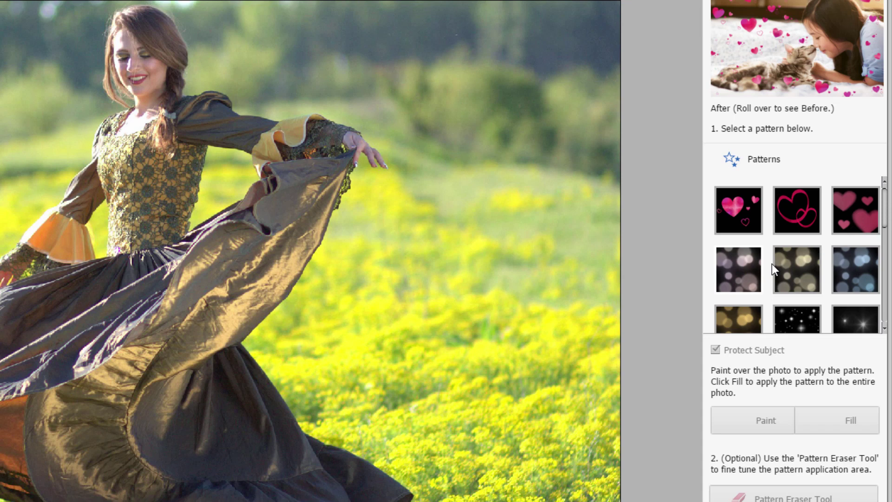
scroll(740, 219, down, 2)
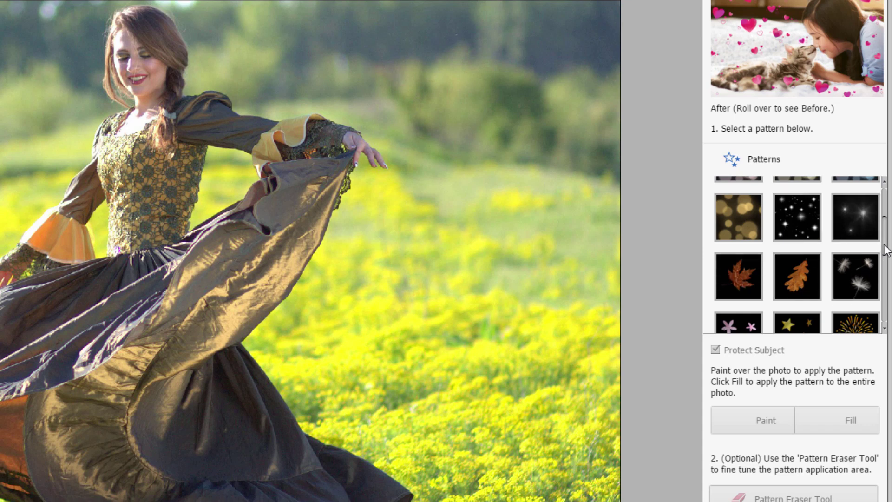
scroll(878, 249, down, 3)
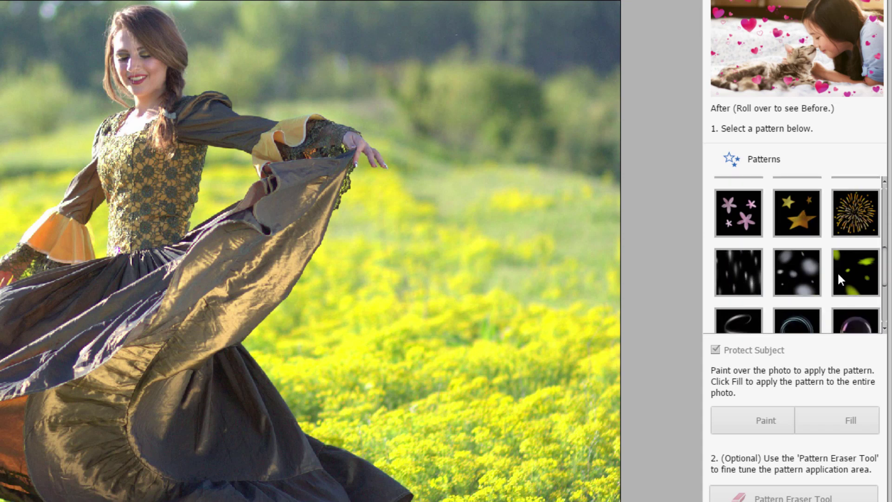
scroll(864, 260, down, 2)
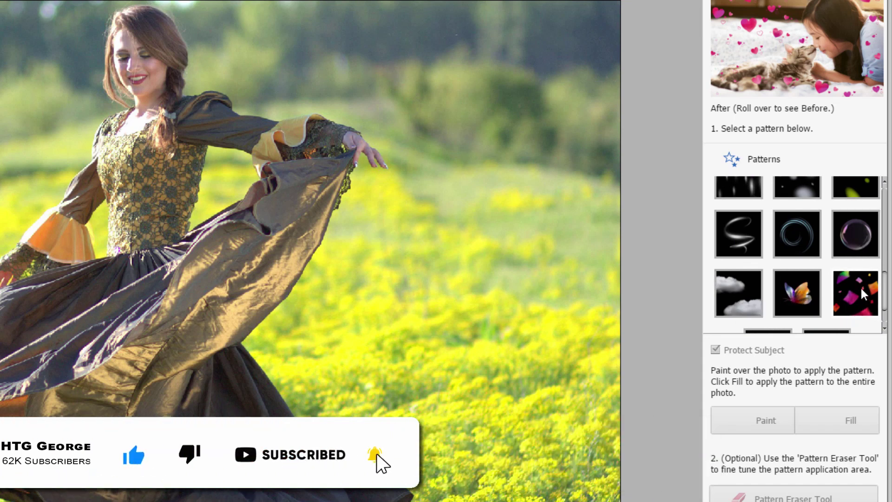
scroll(867, 290, down, 1)
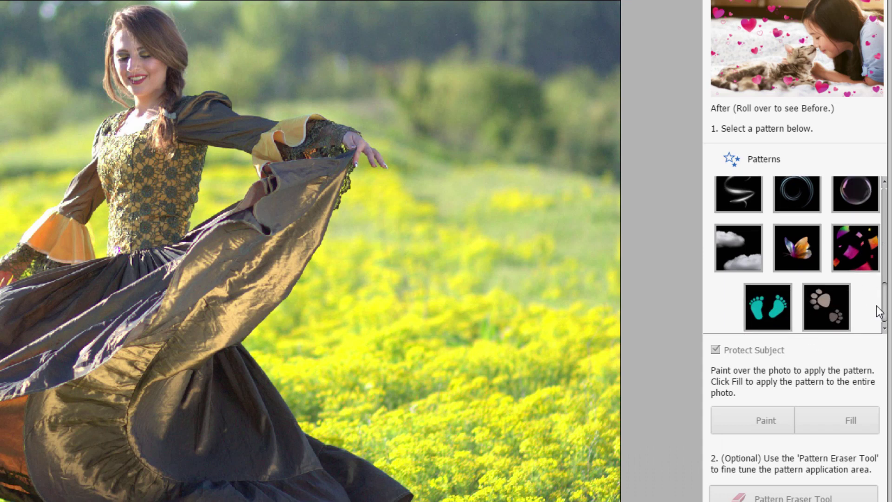
drag(887, 310, 888, 205)
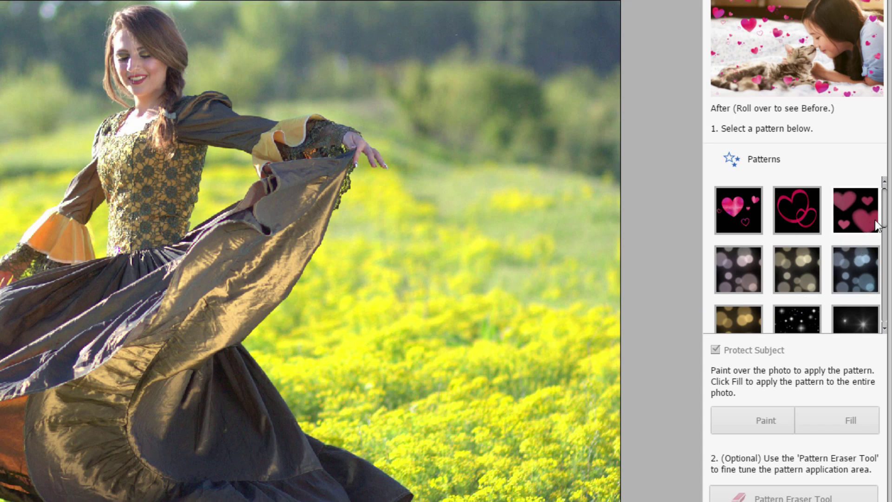
drag(884, 219, 885, 299)
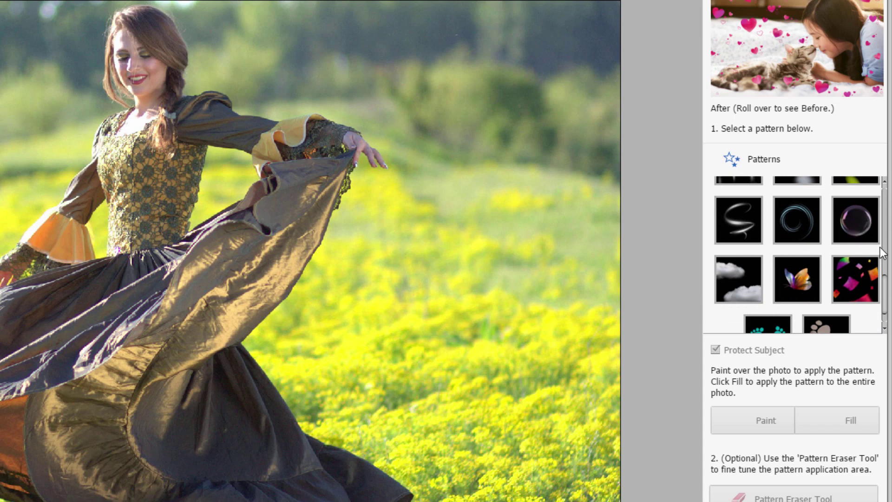
drag(884, 290, 885, 185)
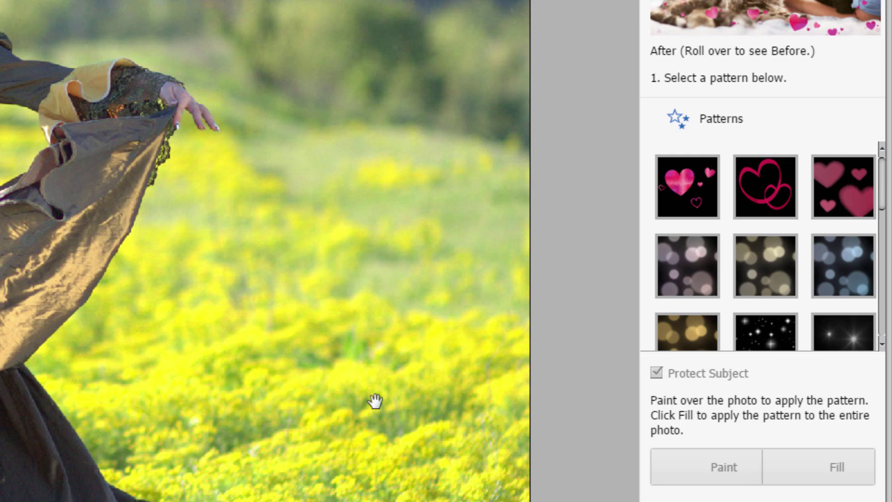
Pick the soap-bubble pattern and raise its scatter and brush size.
scroll(884, 255, down, 5)
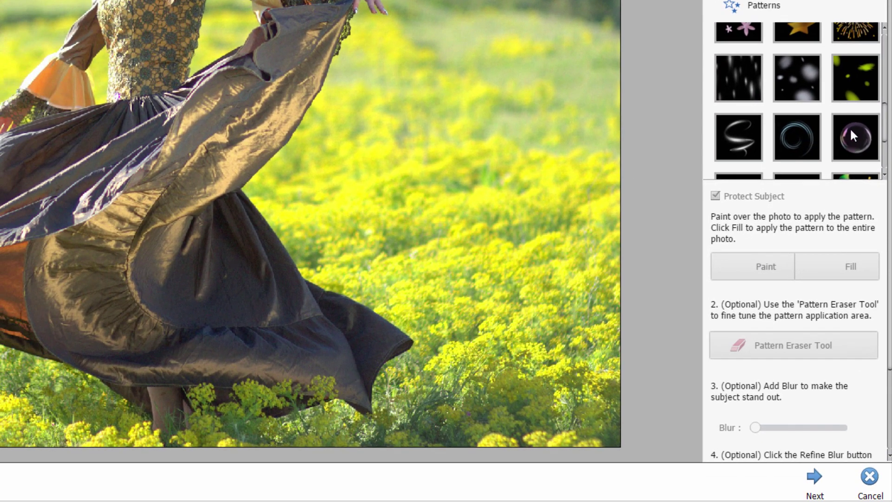
click(841, 269)
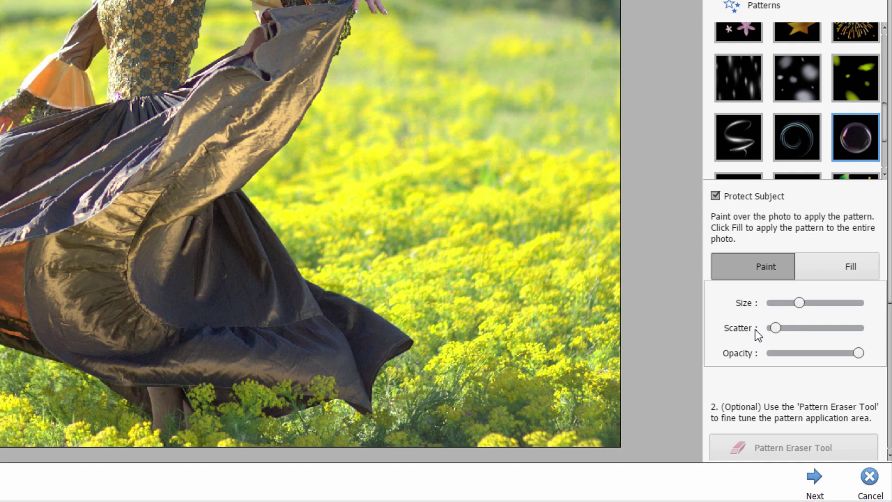
drag(779, 326, 806, 303)
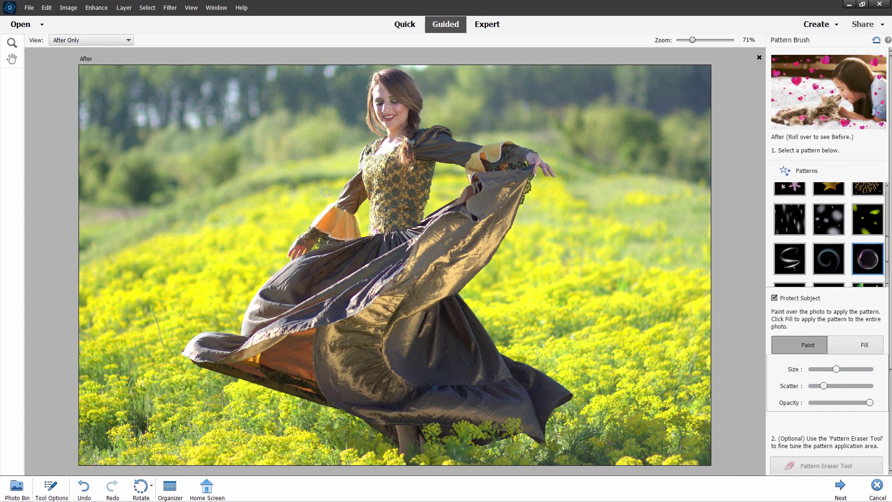
Paint bubble strokes across the field, around her head and arm, and to her right.
drag(295, 171, 571, 306)
mouse_move(495, 139)
mouse_down()
mouse_move(487, 116)
mouse_move(460, 121)
mouse_move(407, 157)
mouse_move(343, 261)
mouse_move(184, 286)
mouse_move(243, 292)
mouse_move(252, 283)
mouse_move(339, 333)
mouse_up()
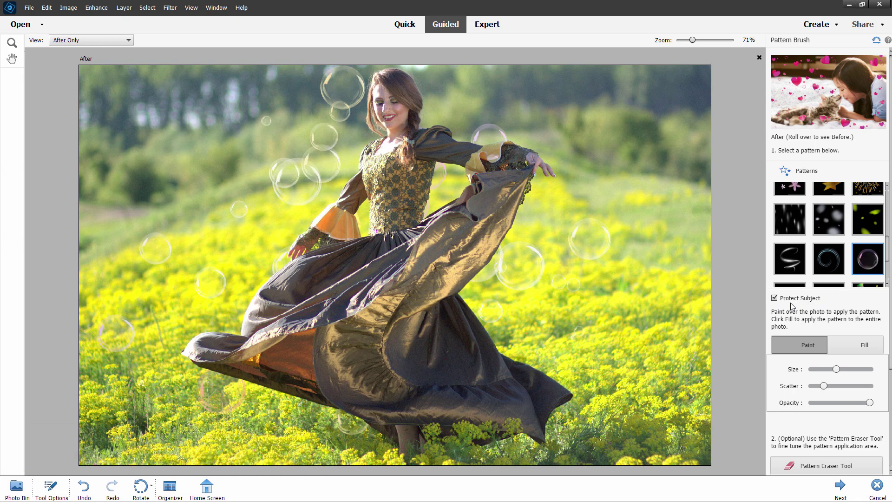
drag(621, 212, 629, 163)
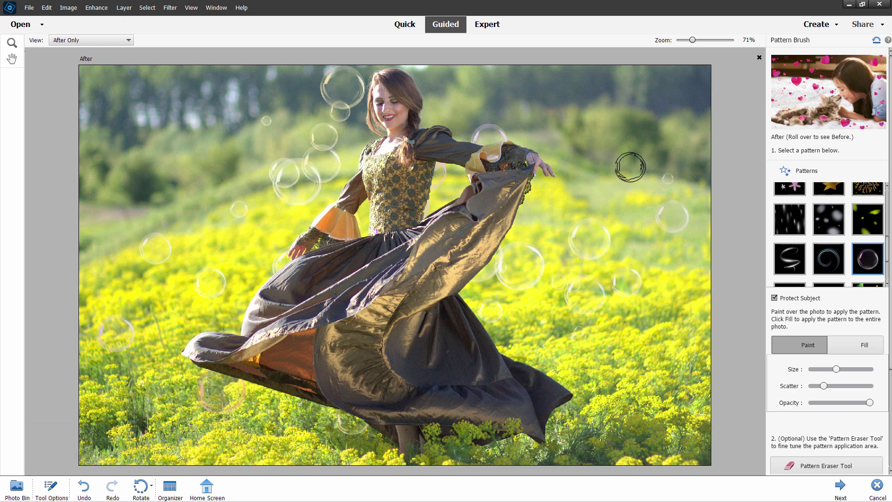
Turn off Protect Subject, comparing both states, so bubbles also cover the woman.
click(774, 299)
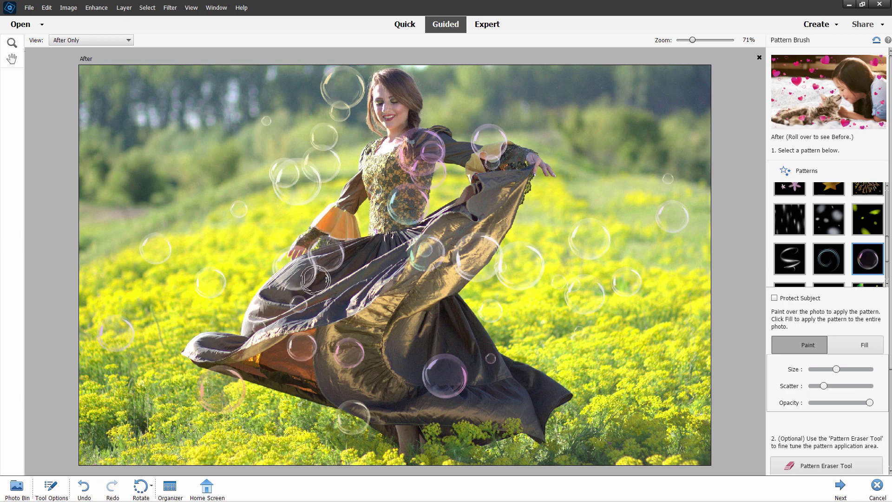
click(774, 299)
click(774, 299)
click(774, 299)
click(774, 298)
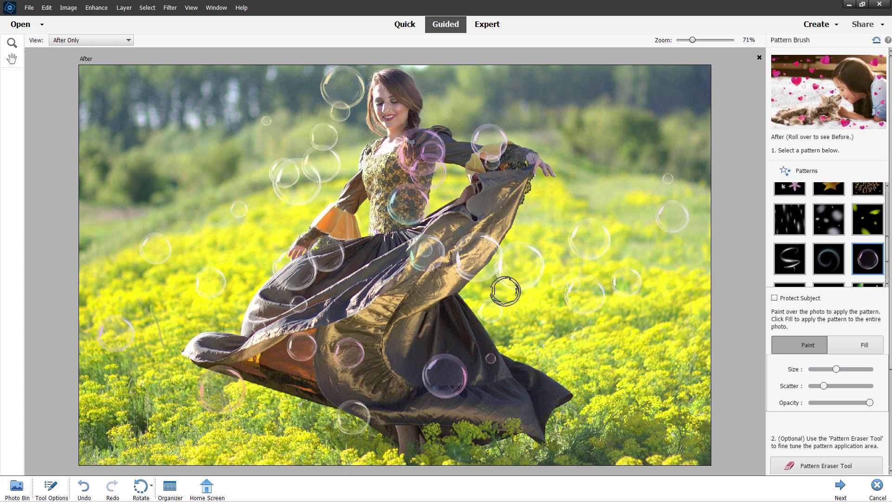
scroll(871, 321, down, 1)
Switch to the Pattern Eraser and enlarge its brush size.
scroll(871, 320, down, 5)
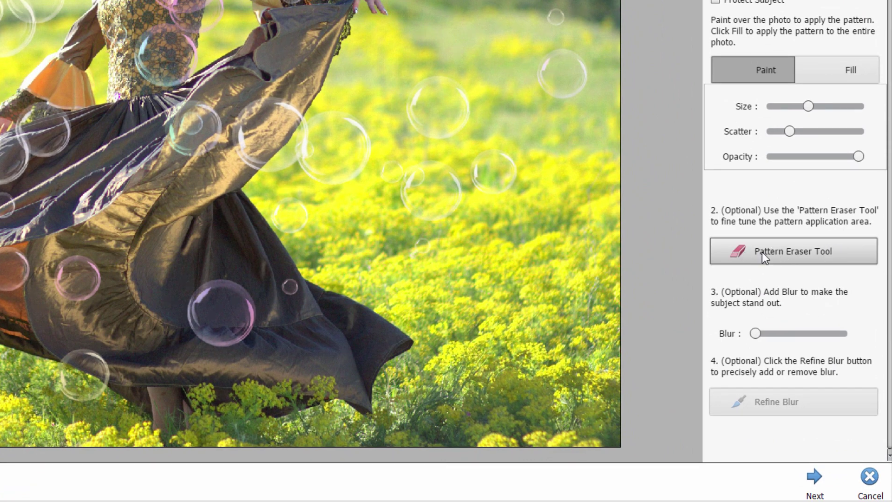
click(765, 249)
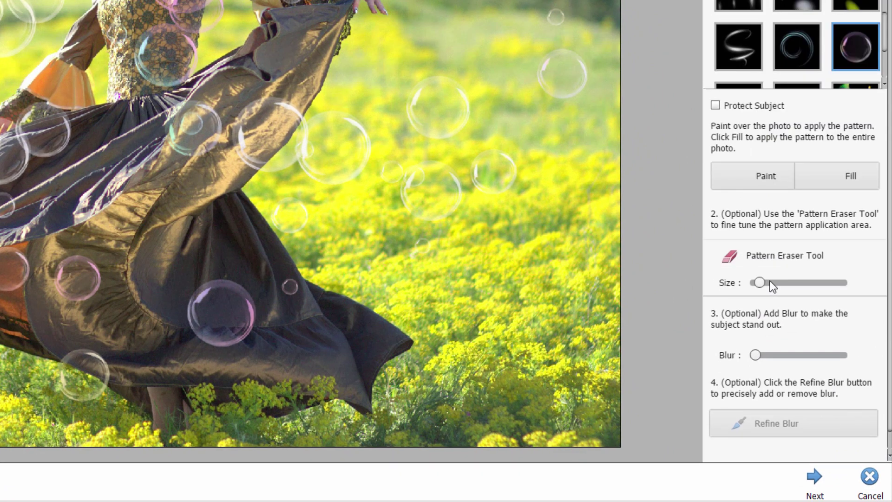
click(770, 282)
Erase the large pink skirt bubble, small skirt bubbles, and part of the bodice bubble.
mouse_move(239, 289)
mouse_down()
mouse_move(204, 305)
mouse_move(229, 326)
mouse_move(236, 283)
mouse_move(197, 349)
mouse_up()
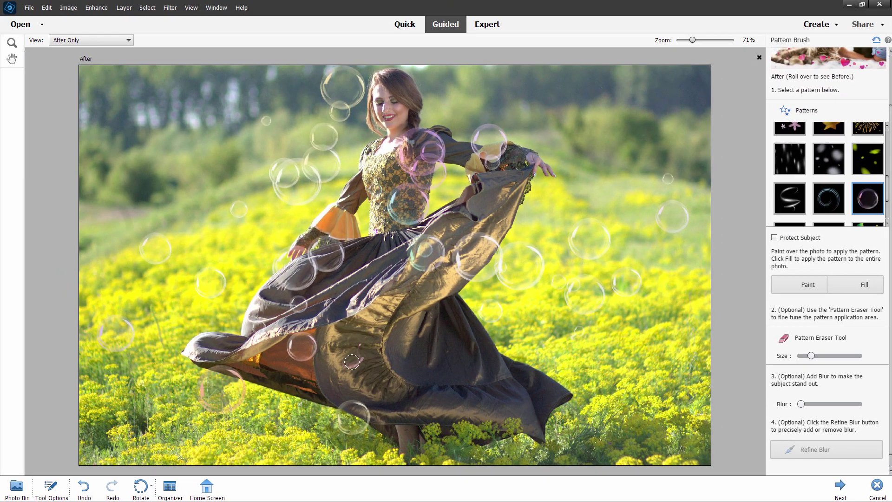
drag(80, 280, 87, 285)
mouse_move(357, 356)
mouse_down()
mouse_move(349, 326)
mouse_move(327, 305)
mouse_move(292, 305)
mouse_move(300, 314)
mouse_move(303, 286)
mouse_move(292, 287)
mouse_move(279, 264)
mouse_move(297, 254)
mouse_move(324, 281)
mouse_move(314, 249)
mouse_move(345, 251)
mouse_move(325, 264)
mouse_move(355, 271)
mouse_move(359, 258)
mouse_move(399, 258)
mouse_move(427, 230)
mouse_move(409, 268)
mouse_move(434, 244)
mouse_move(416, 275)
mouse_up()
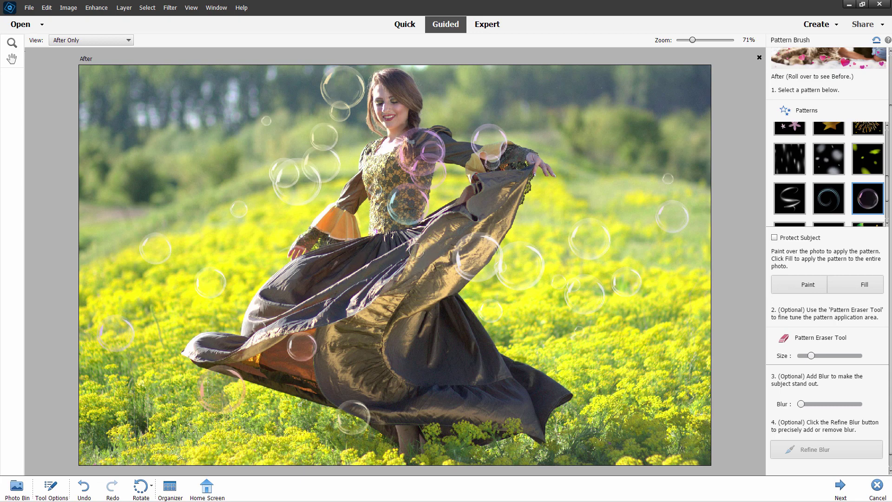
mouse_move(442, 178)
mouse_down()
mouse_move(433, 134)
mouse_move(405, 154)
mouse_move(429, 184)
mouse_move(438, 170)
mouse_move(418, 159)
mouse_move(411, 175)
mouse_move(425, 144)
mouse_move(429, 162)
mouse_up()
Finish the Pattern Brush edit to reach the save and continue-editing options.
scroll(837, 373, down, 1)
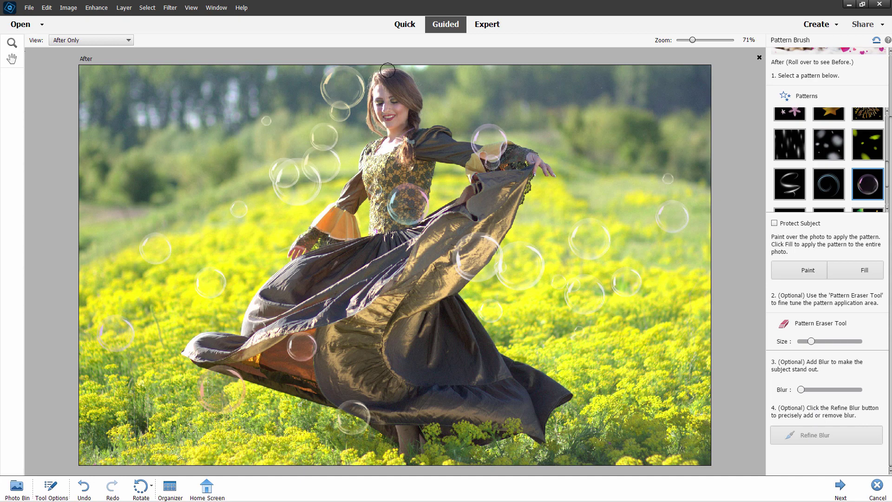
click(840, 485)
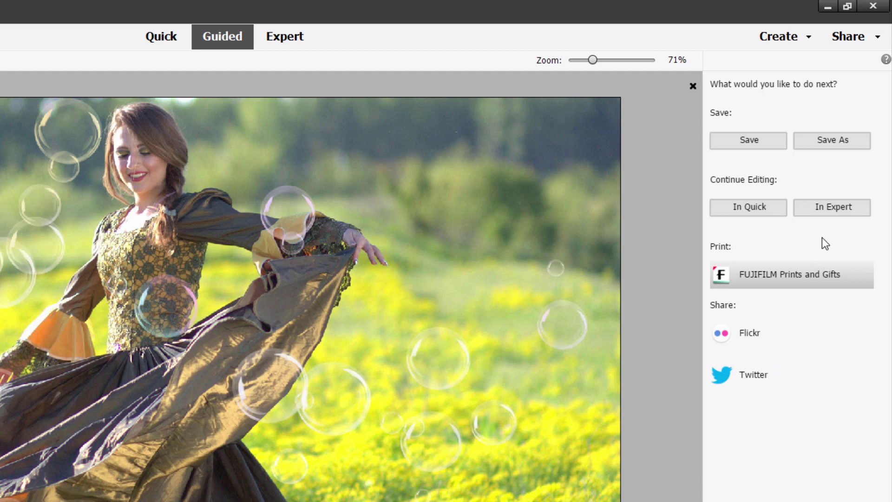
Continue in Expert mode, toggle the bubble layer's visibility to compare, then select the Background layer.
click(819, 215)
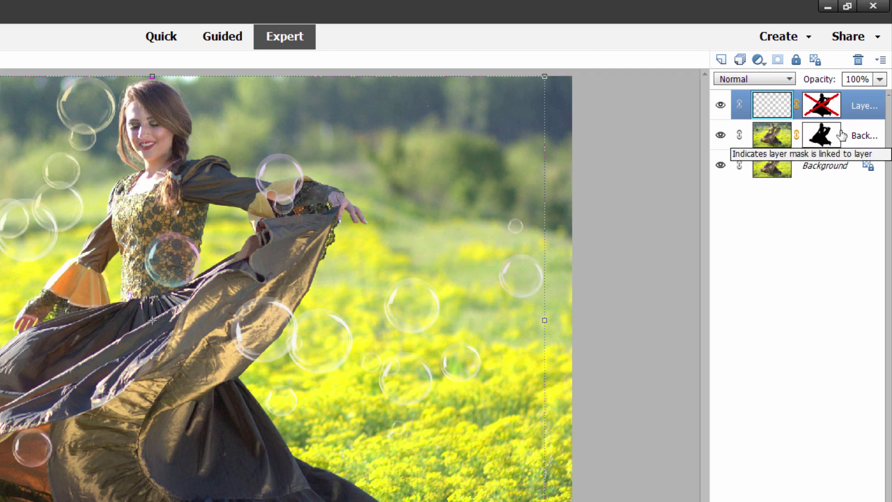
click(720, 106)
click(720, 106)
click(720, 106)
click(720, 106)
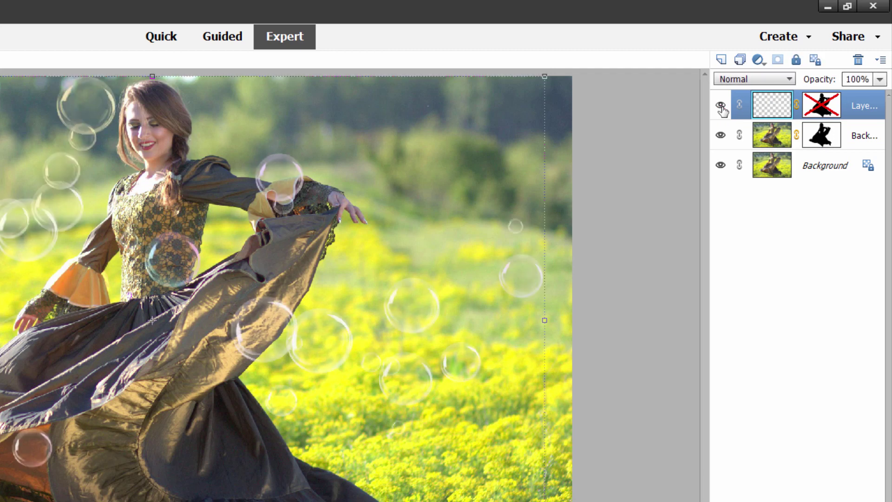
click(721, 106)
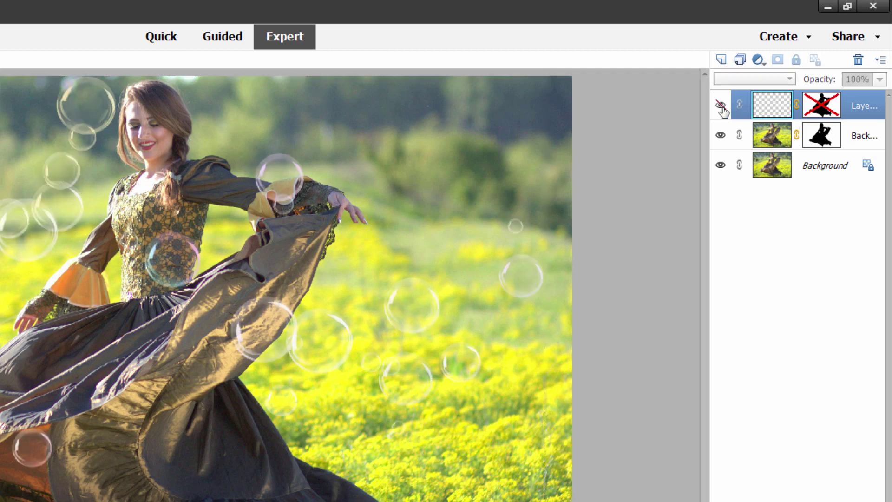
click(720, 106)
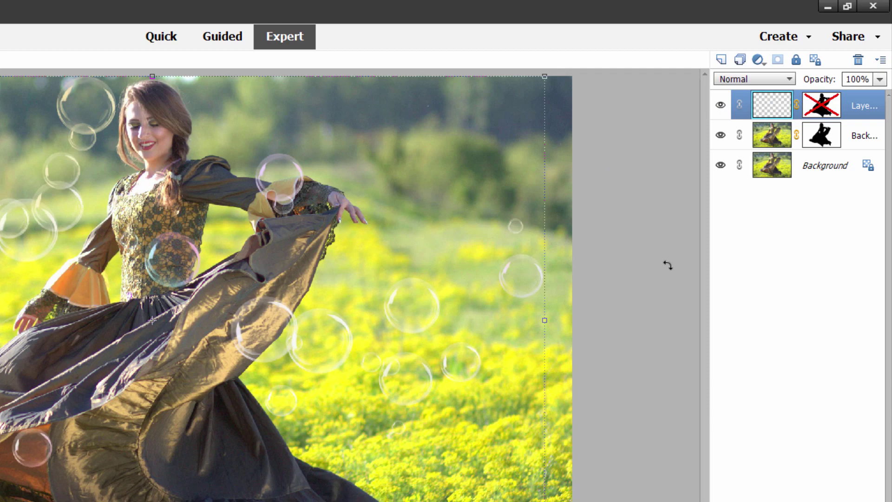
click(797, 168)
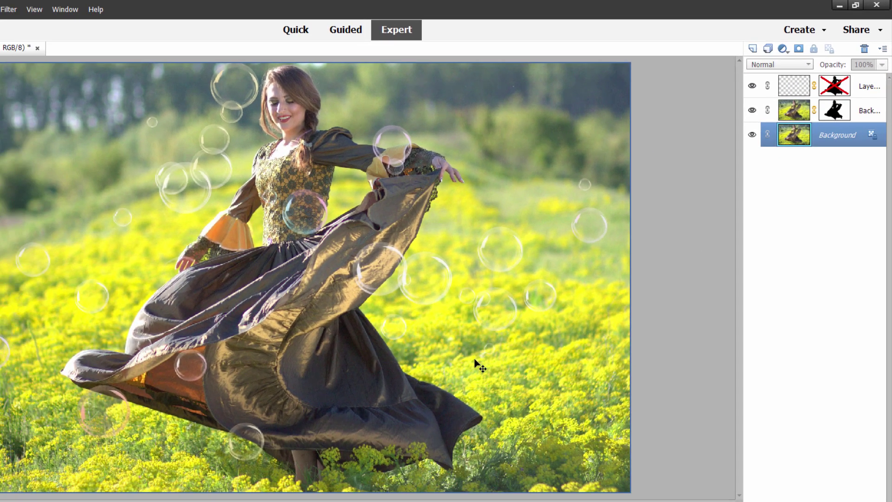